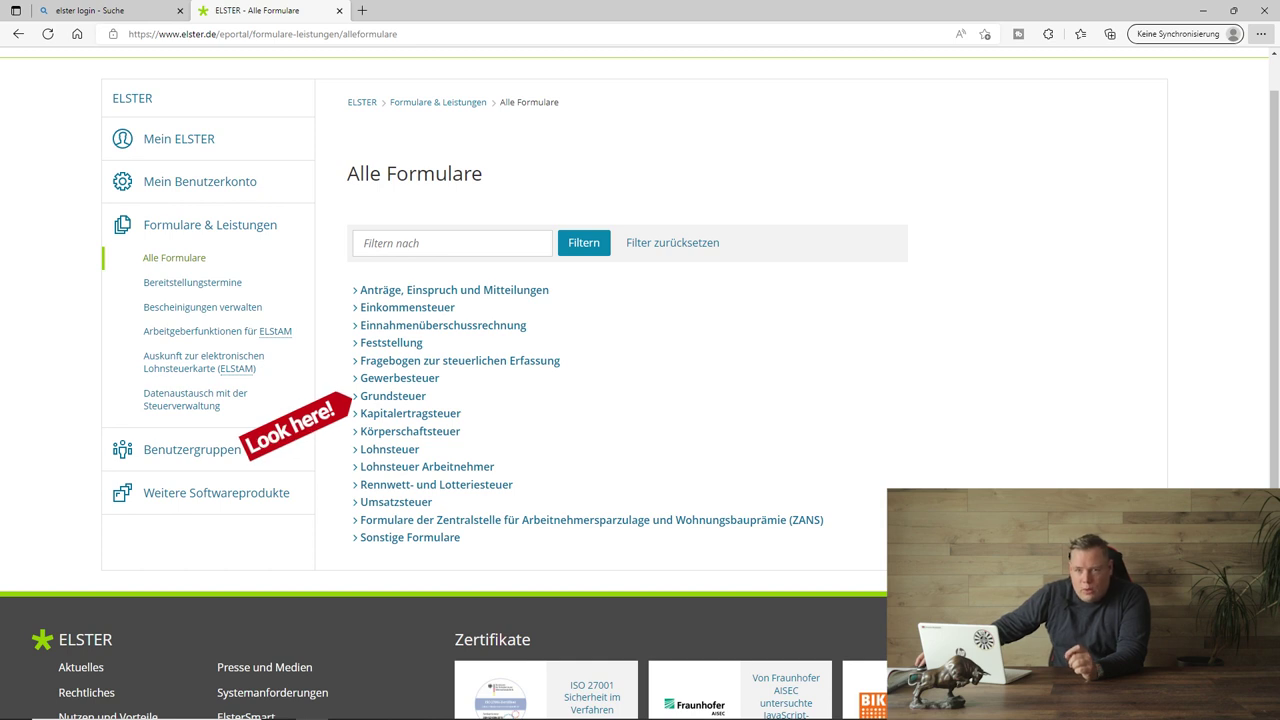
Choose the Grundsteuer form for andere Bundesländer and include Anlage Grundstück (GW2) alongside the Hauptvordruck.
left_click(392, 396)
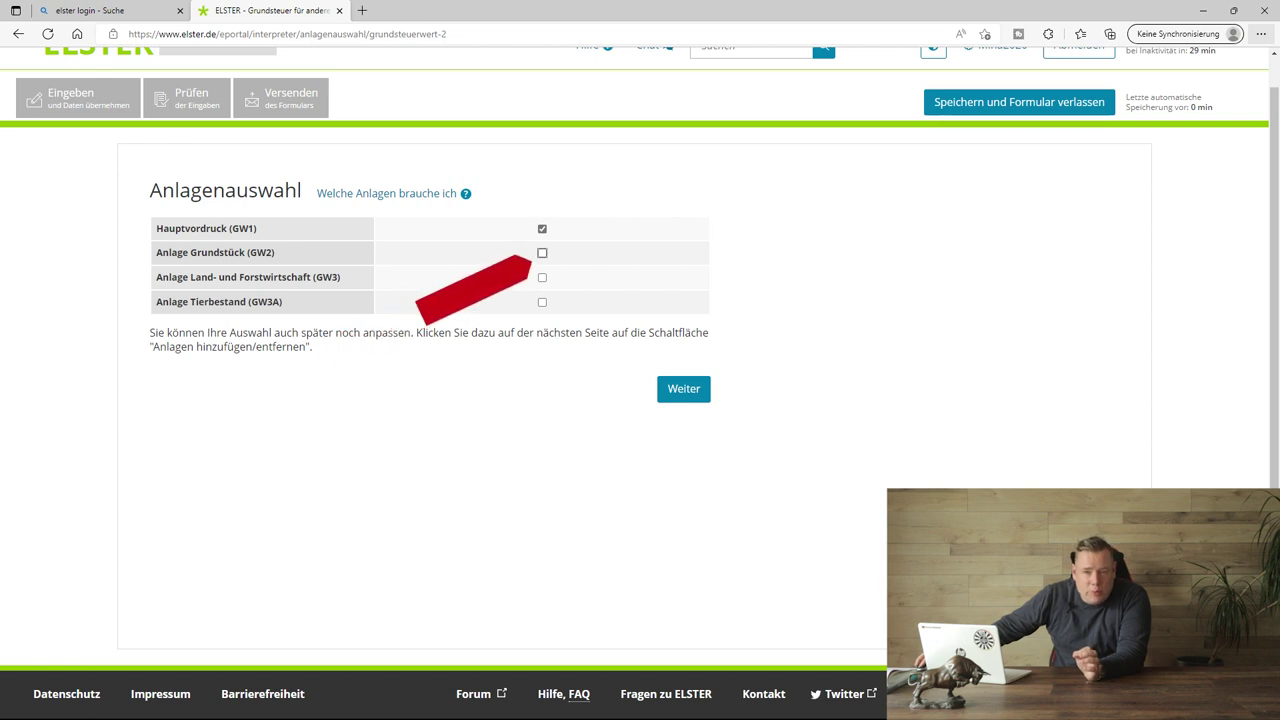
left_click(542, 253)
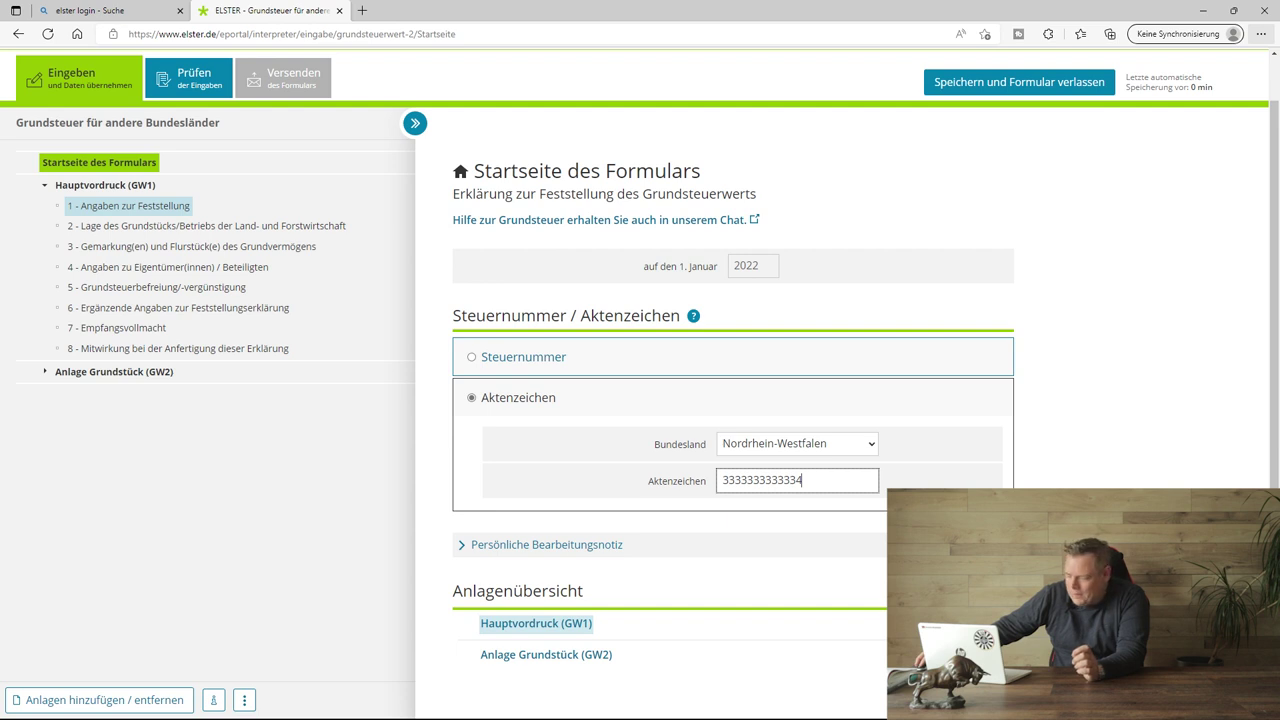
Complete the form's start page with the Aktenzeichen for Nordrhein-Westfalen and continue to Angaben zur Feststellung.
key("Return")
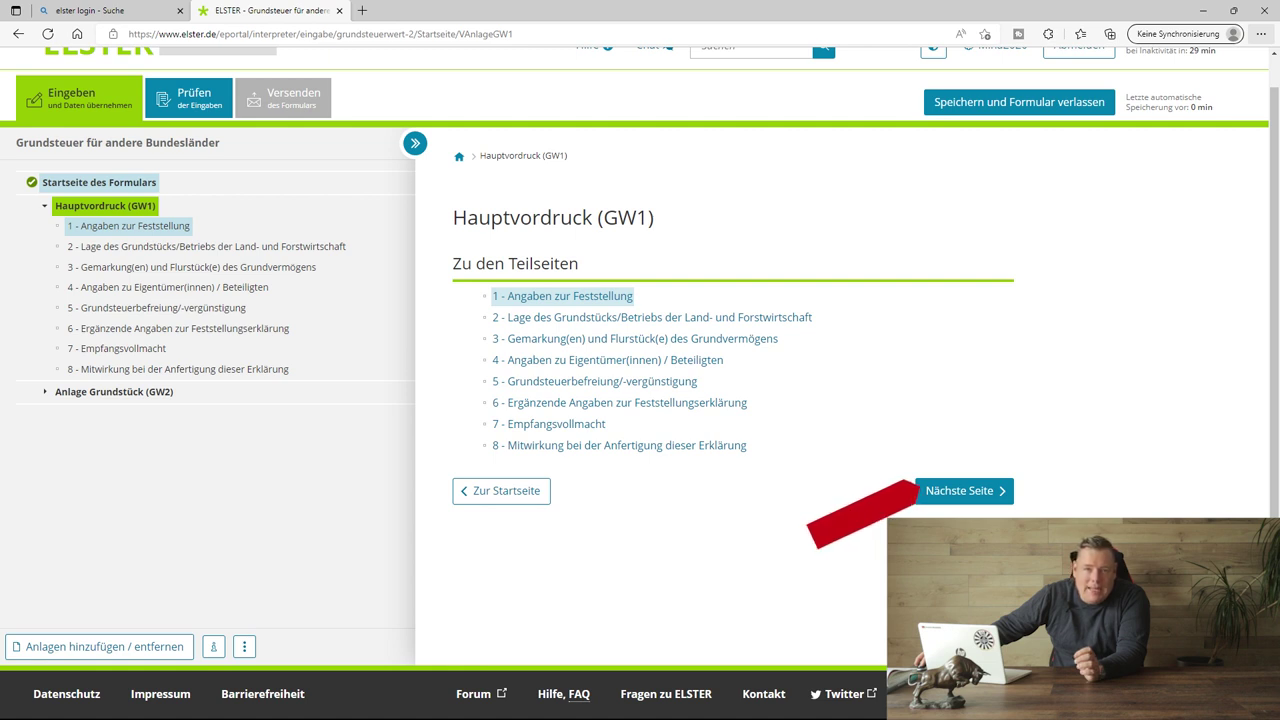
left_click(963, 491)
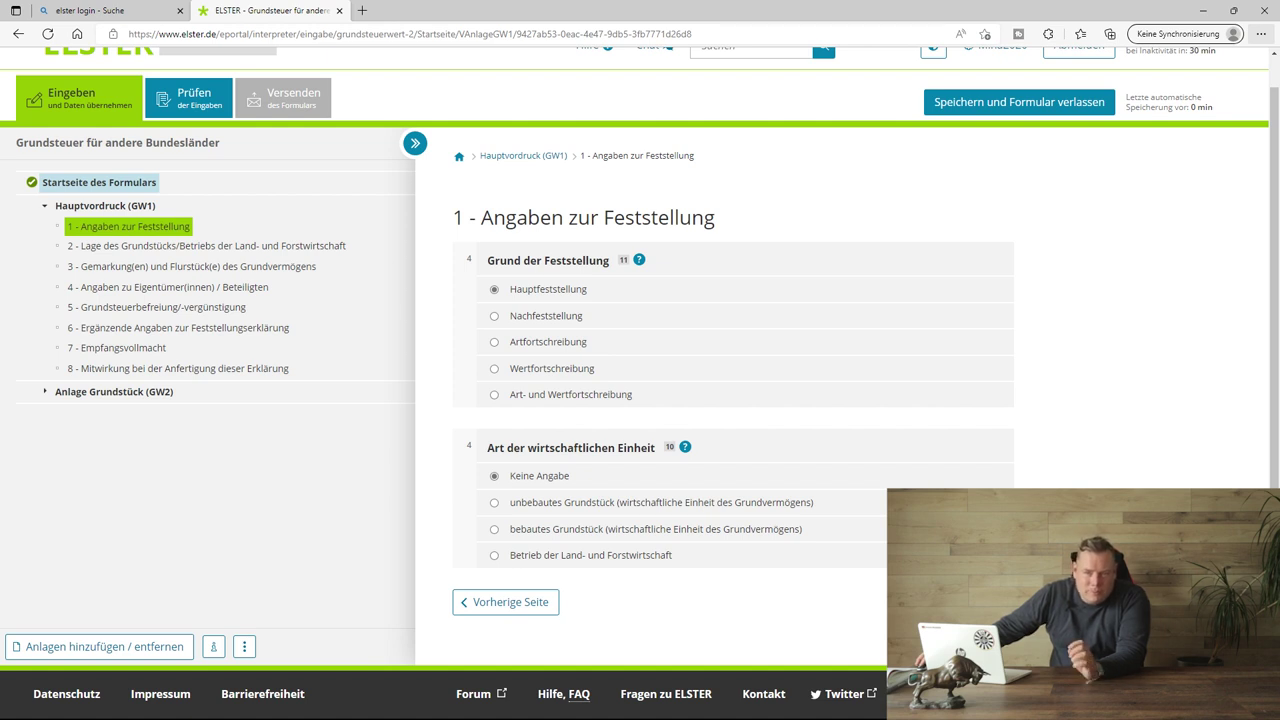
Set the Art der wirtschaftlichen Einheit to bebautes Grundstück and fill in the property's address under Lage des Grundstücks.
left_click(494, 529)
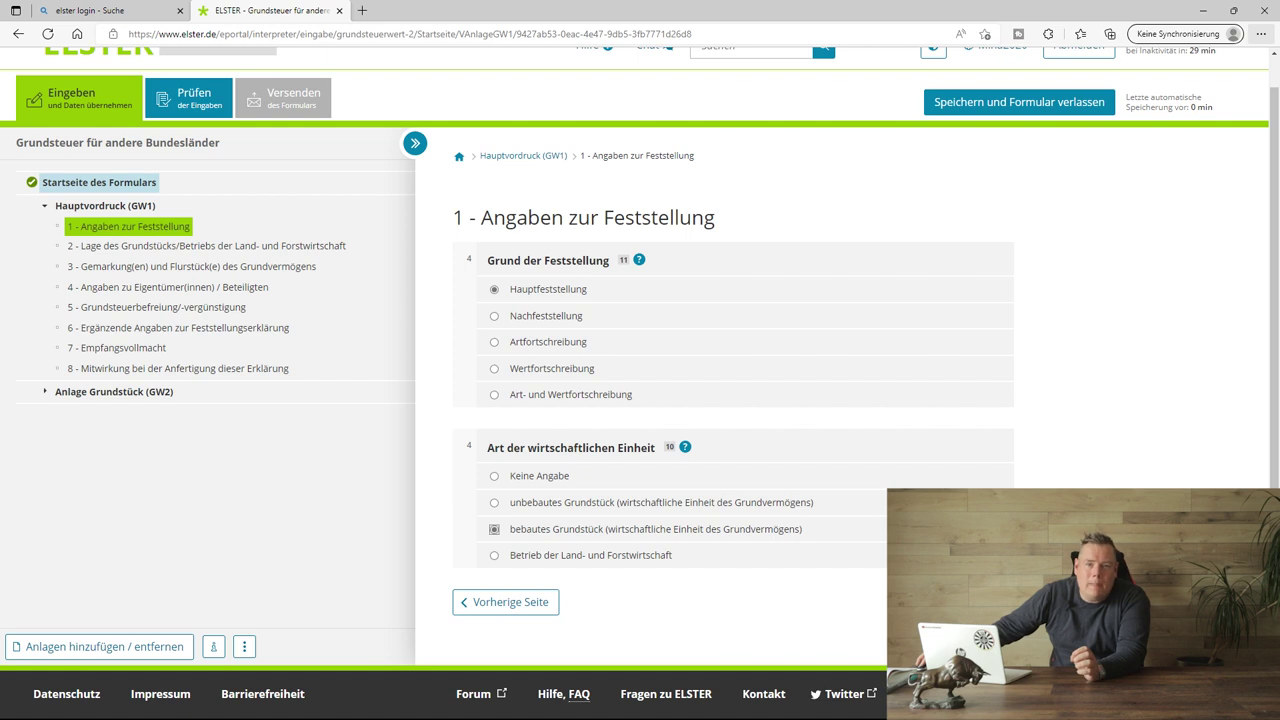
left_click(206, 246)
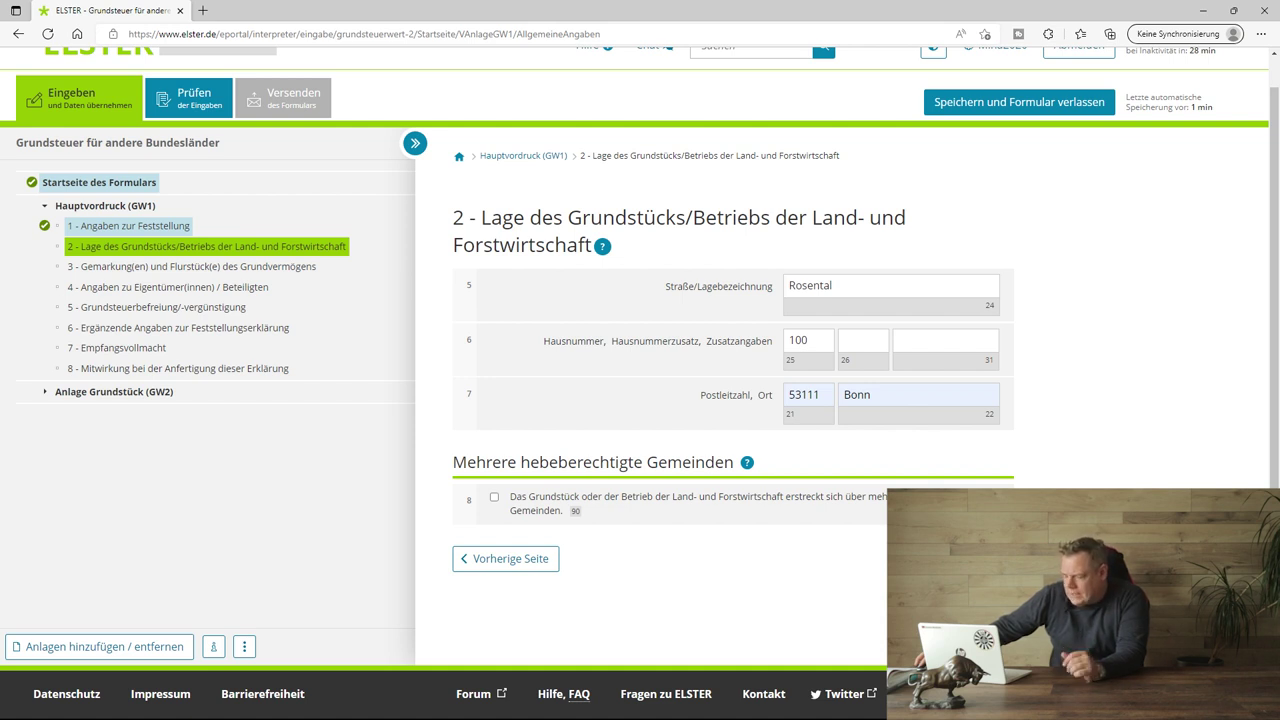
key("Return")
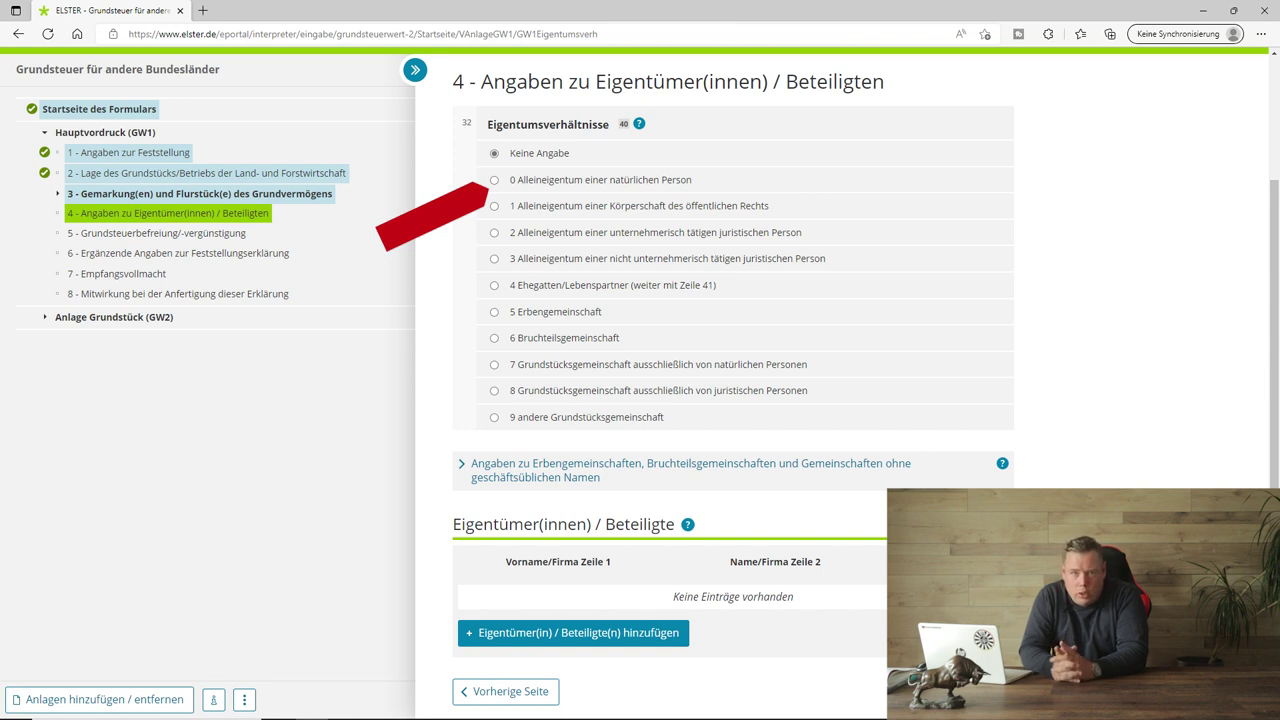
Set the ownership to 0 Alleineigentum einer natürlichen Person and add the owner's entry with personal details, address and tax numbers.
left_click(494, 180)
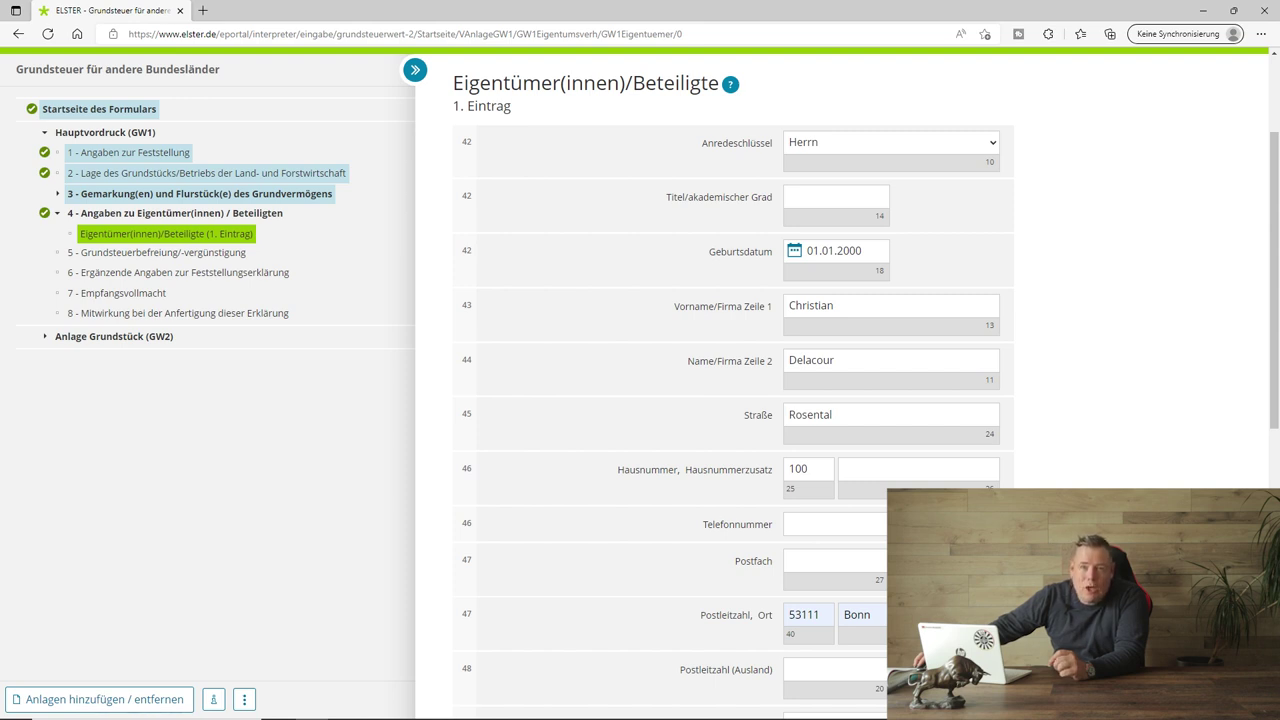
scroll(733, 400, "down", 10)
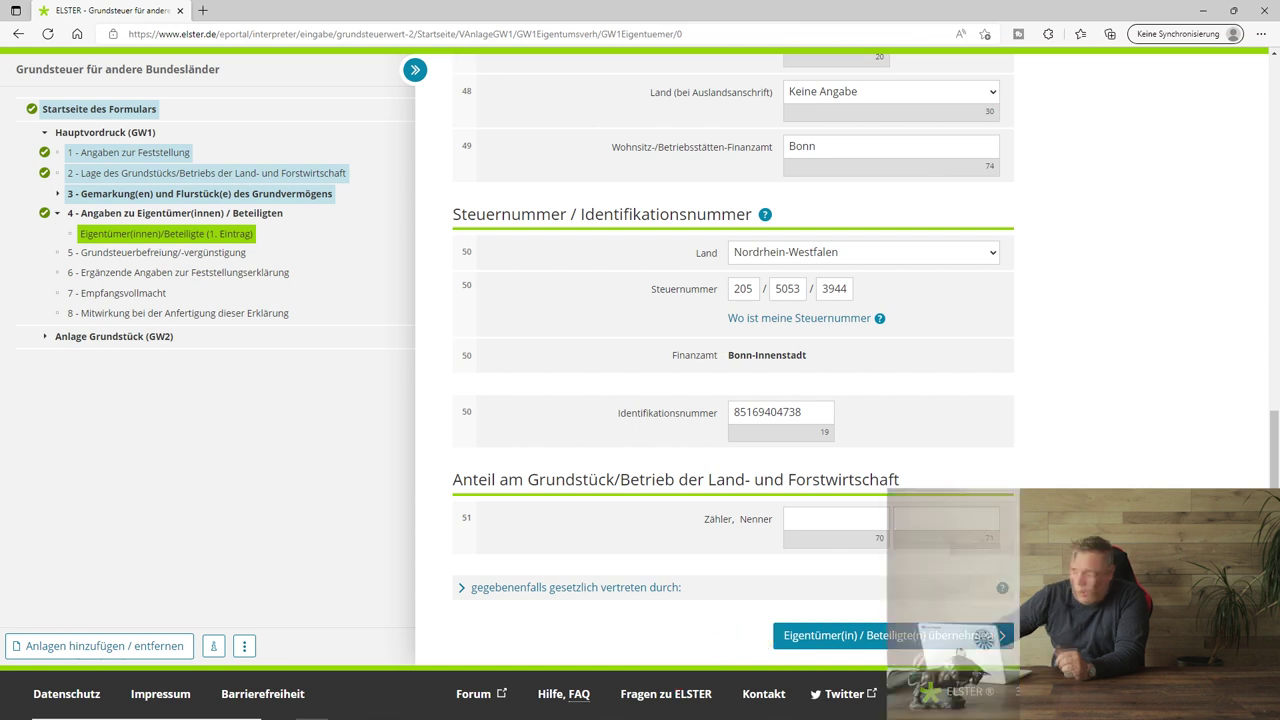
left_click(893, 635)
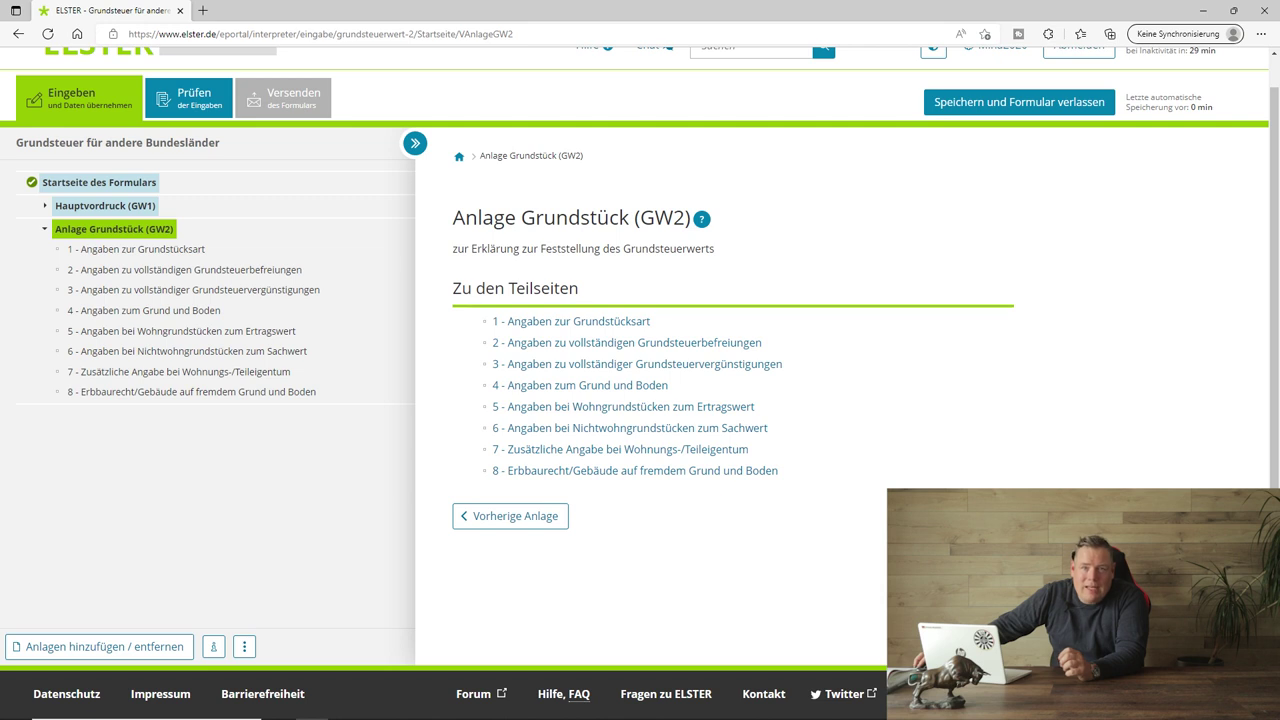
In Anlage Grundstück, set the property type to Einfamilienhaus and enter 692 m² with a Bodenrichtwert of 1.060,00 under Grund und Boden.
left_click(136, 249)
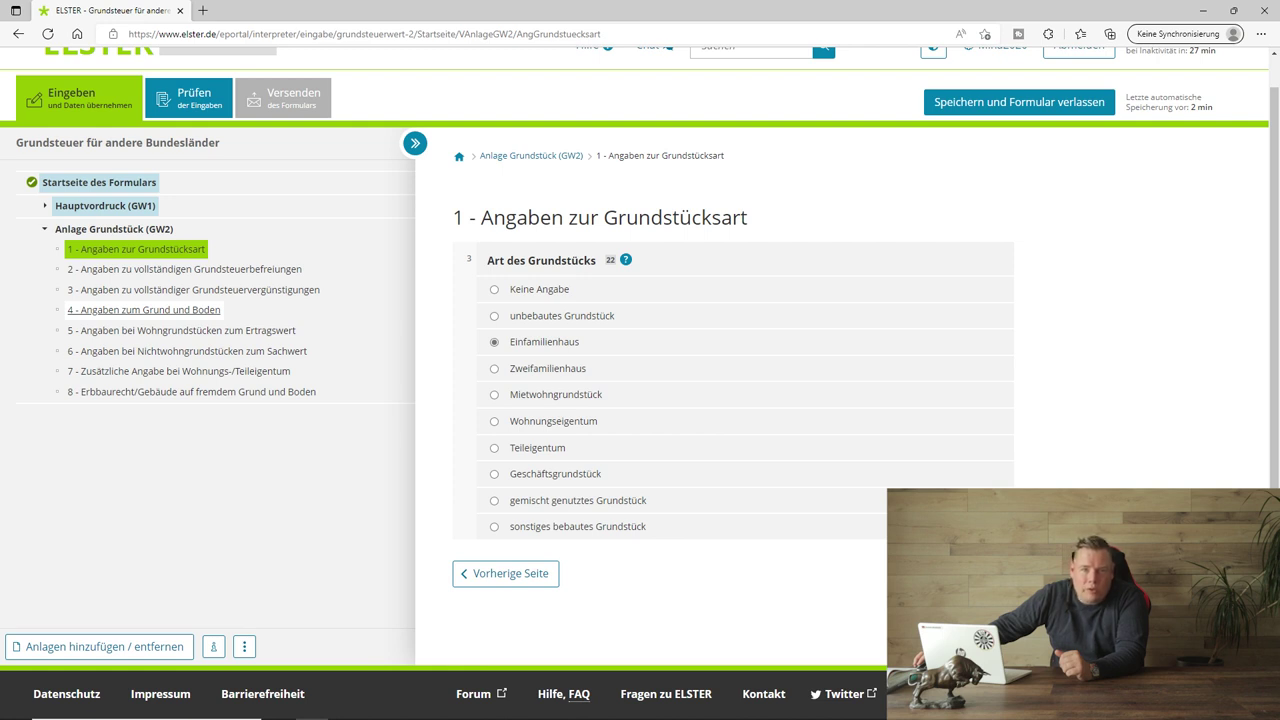
left_click(143, 310)
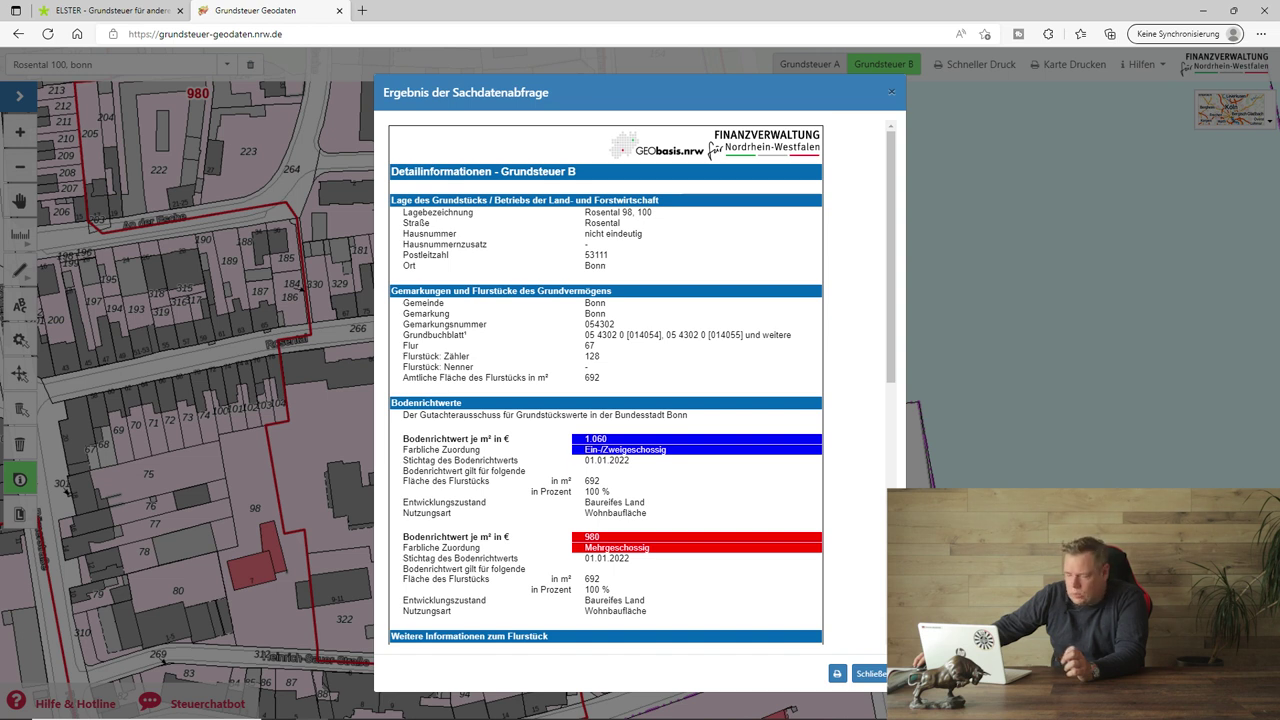
key("ctrl+shift+Tab")
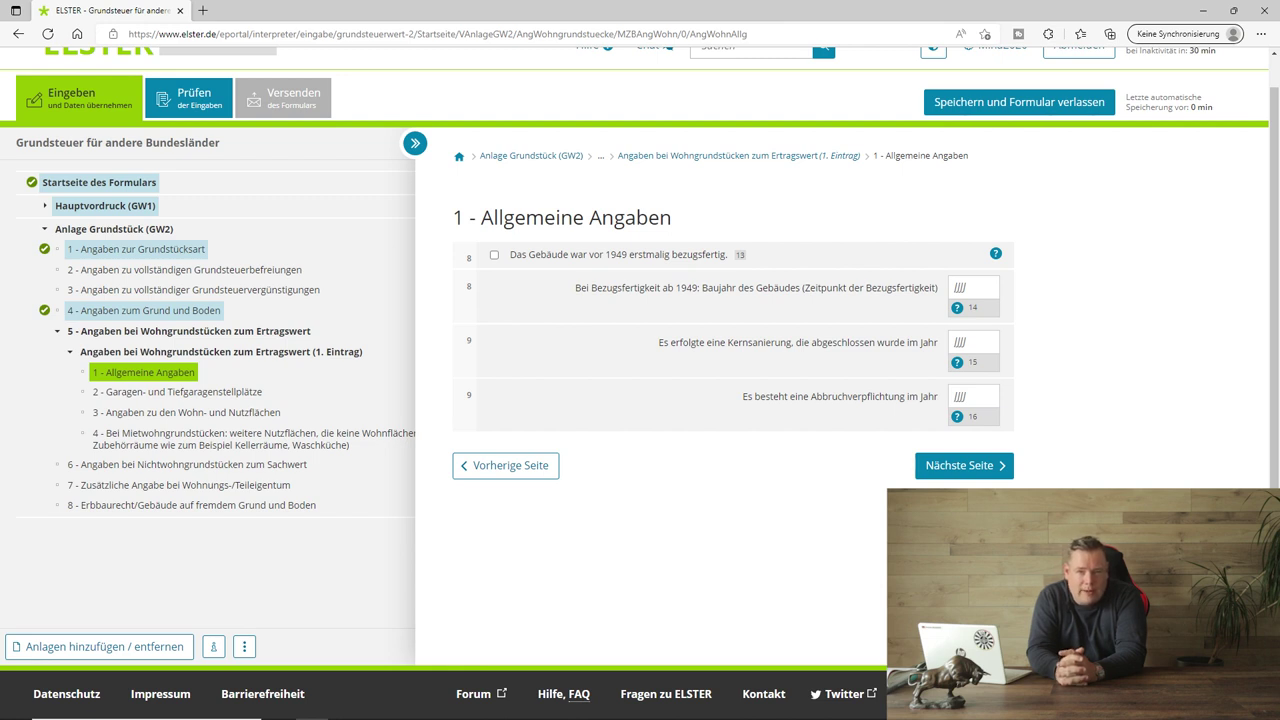
Set the residential building's Baujahr to 2000 and the number of Garagen-/Tiefgaragenstellplätze to 1.
type("2000")
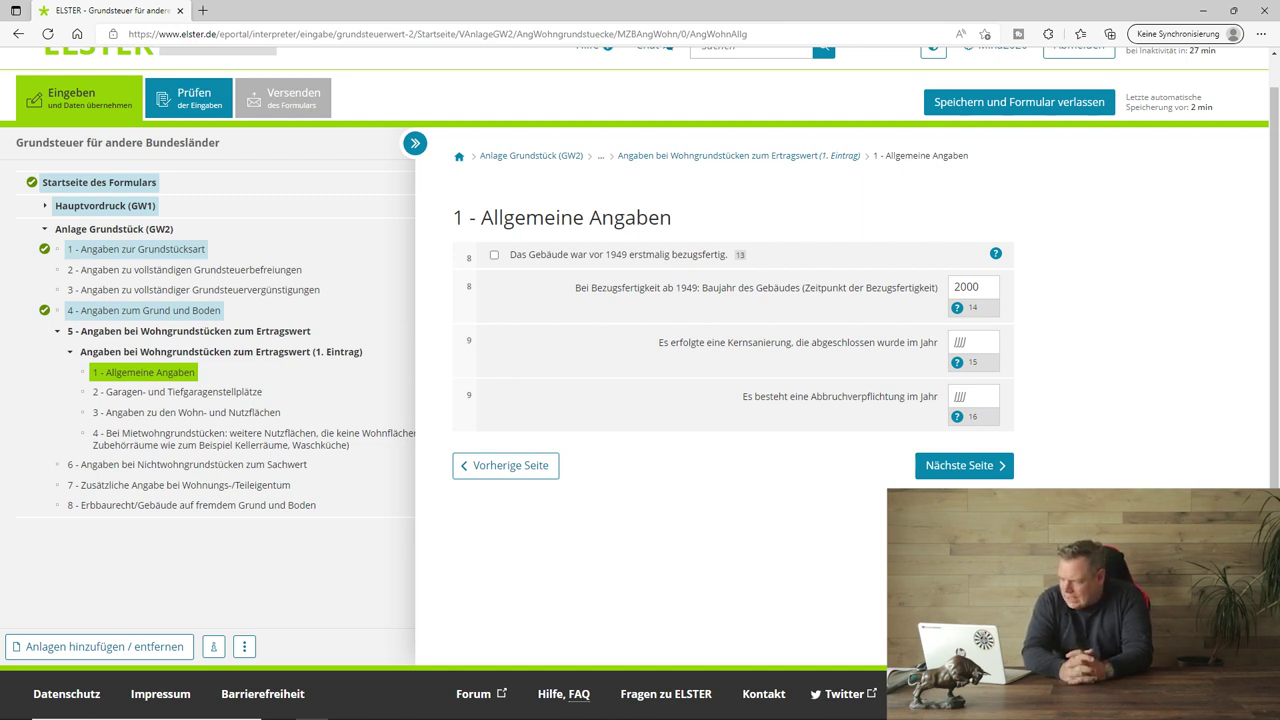
left_click(964, 465)
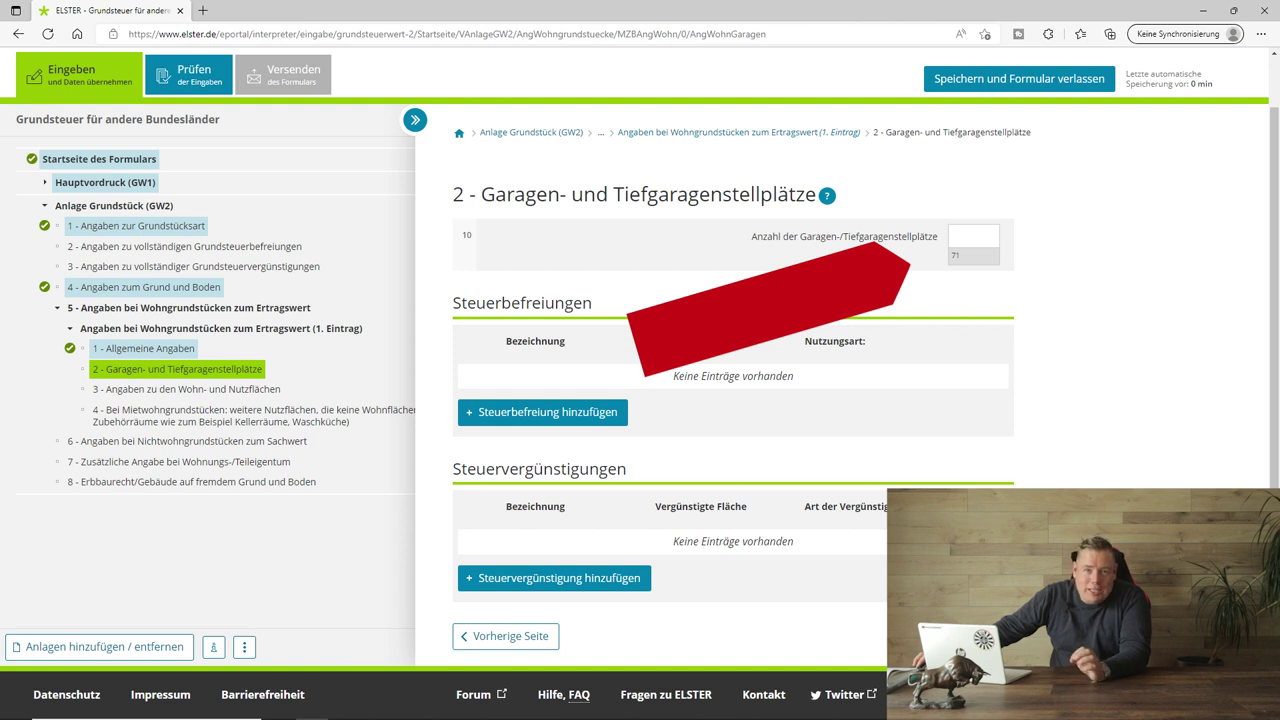
type("1")
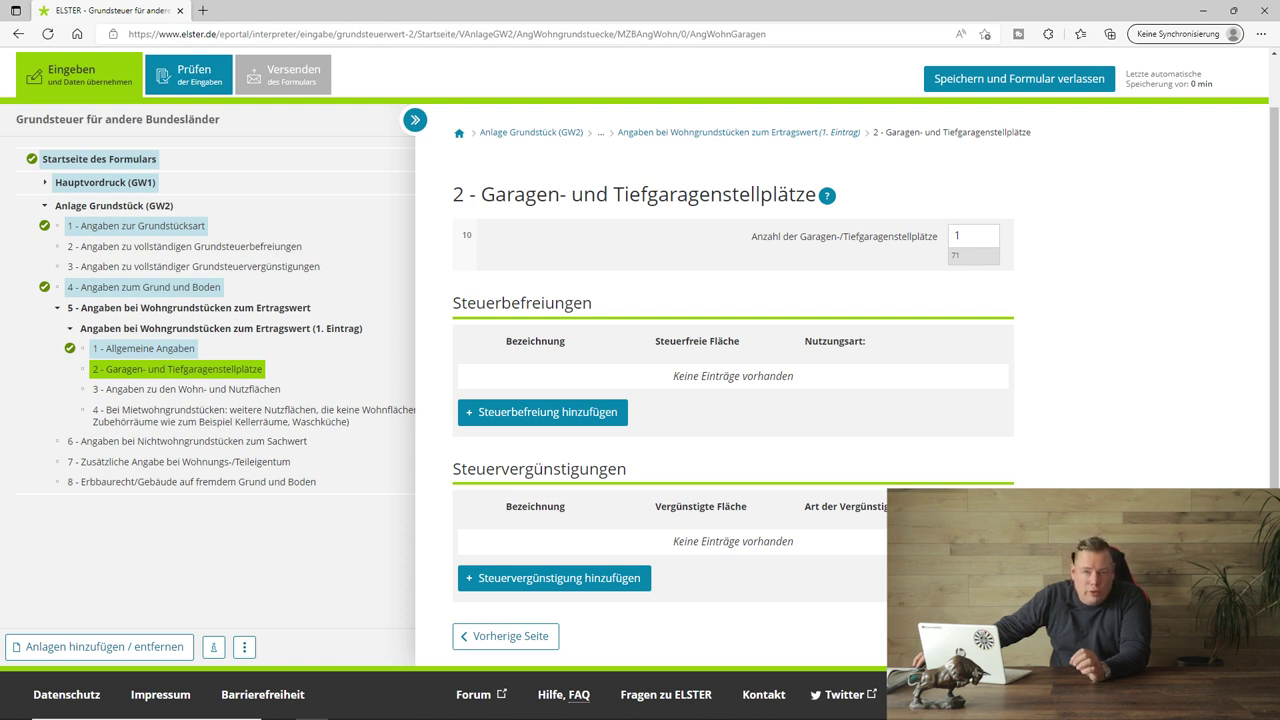
key("Return")
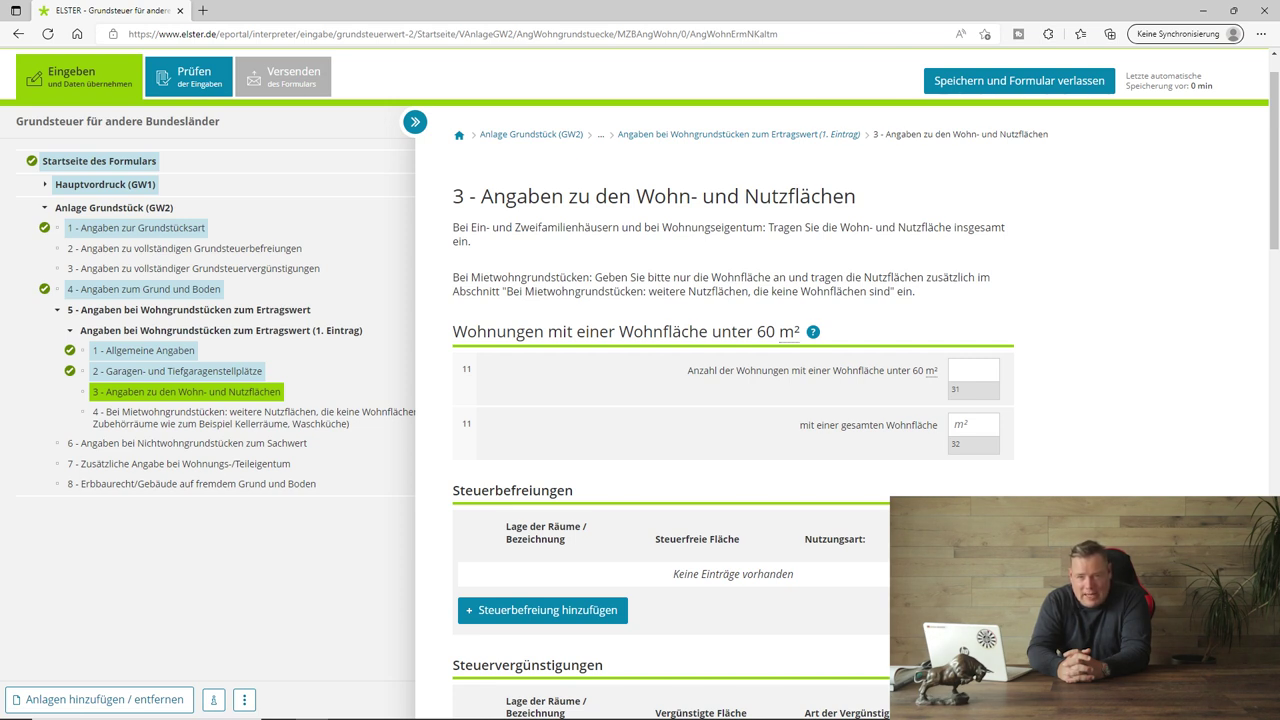
Enter 1 dwelling with a total living area of 160 m² in the category for 100 m² and more.
scroll(733, 400, "down", 8)
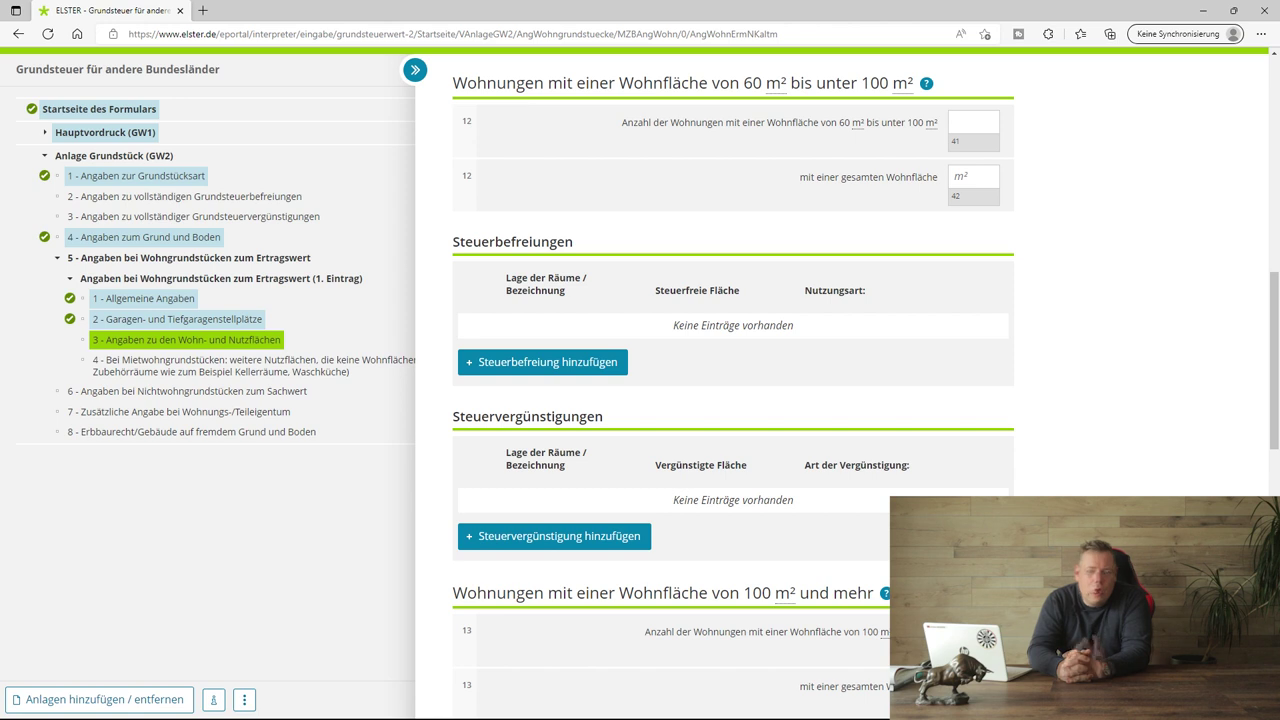
scroll(733, 400, "down", 4)
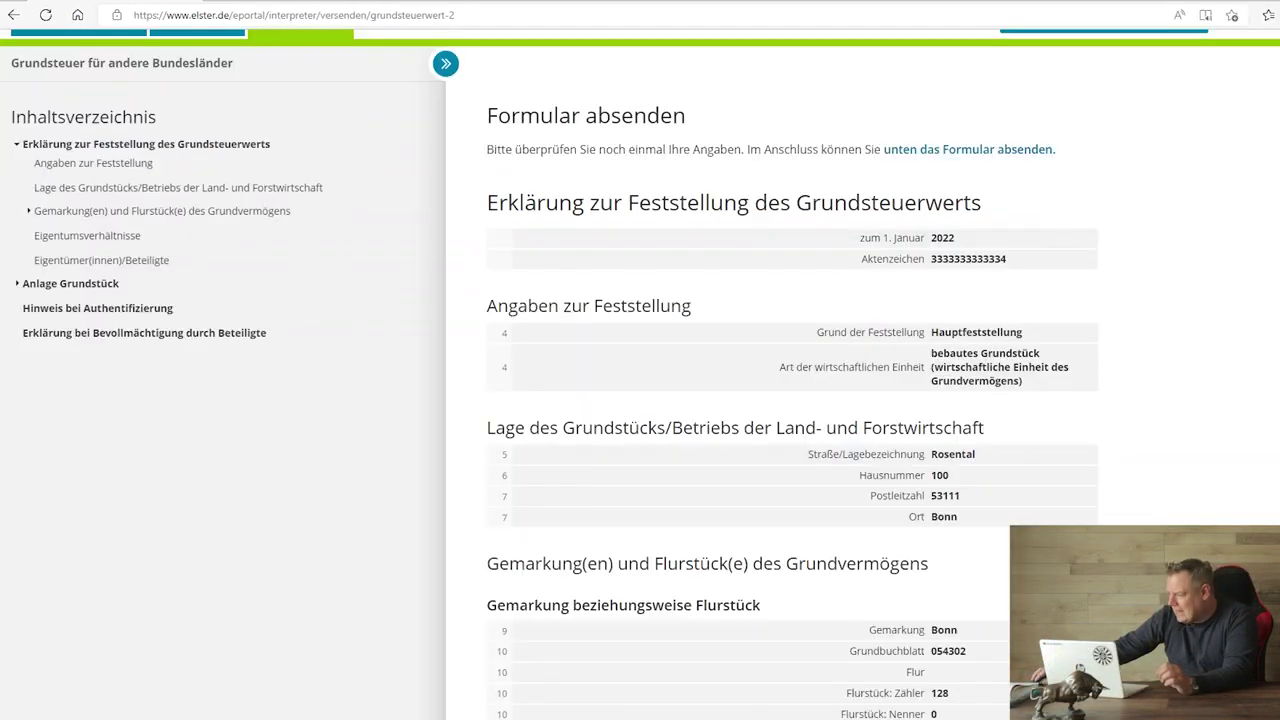
Review all declaration entries before submission, from the Angaben zur Feststellung through Anlage Grundstück to the closing notices.
scroll(640, 370, "up", 1)
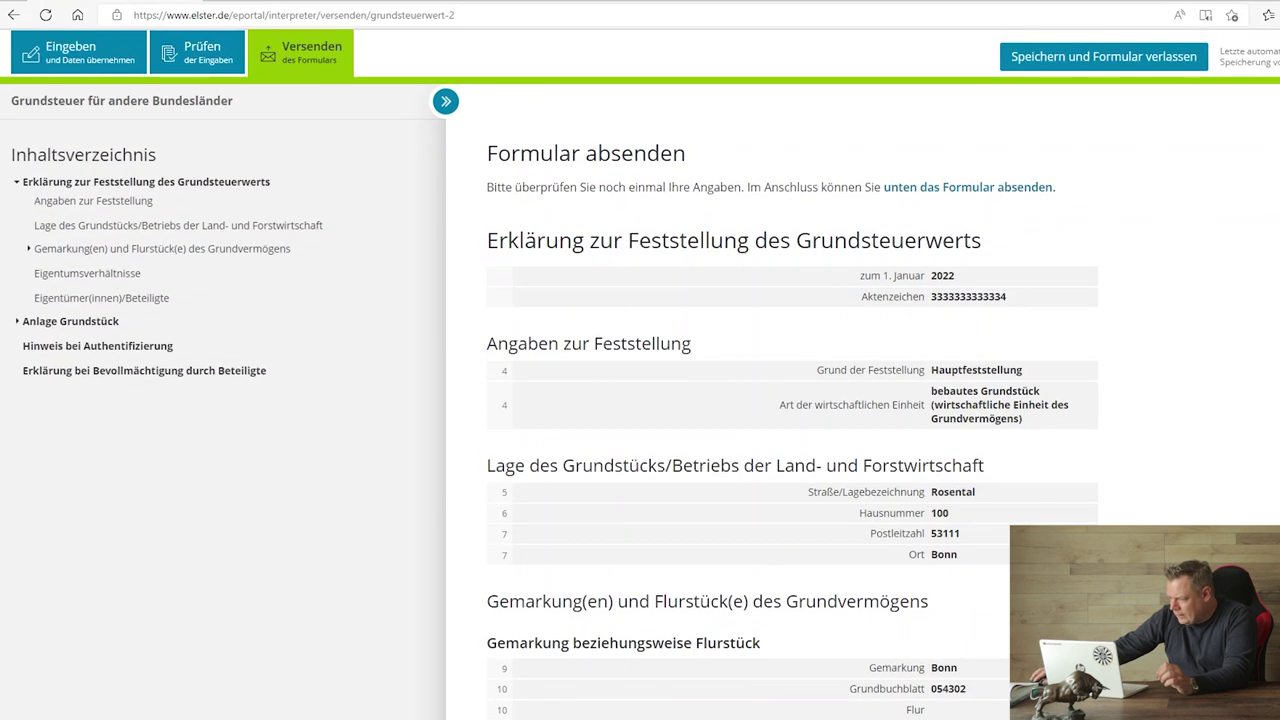
scroll(640, 370, "down", 1)
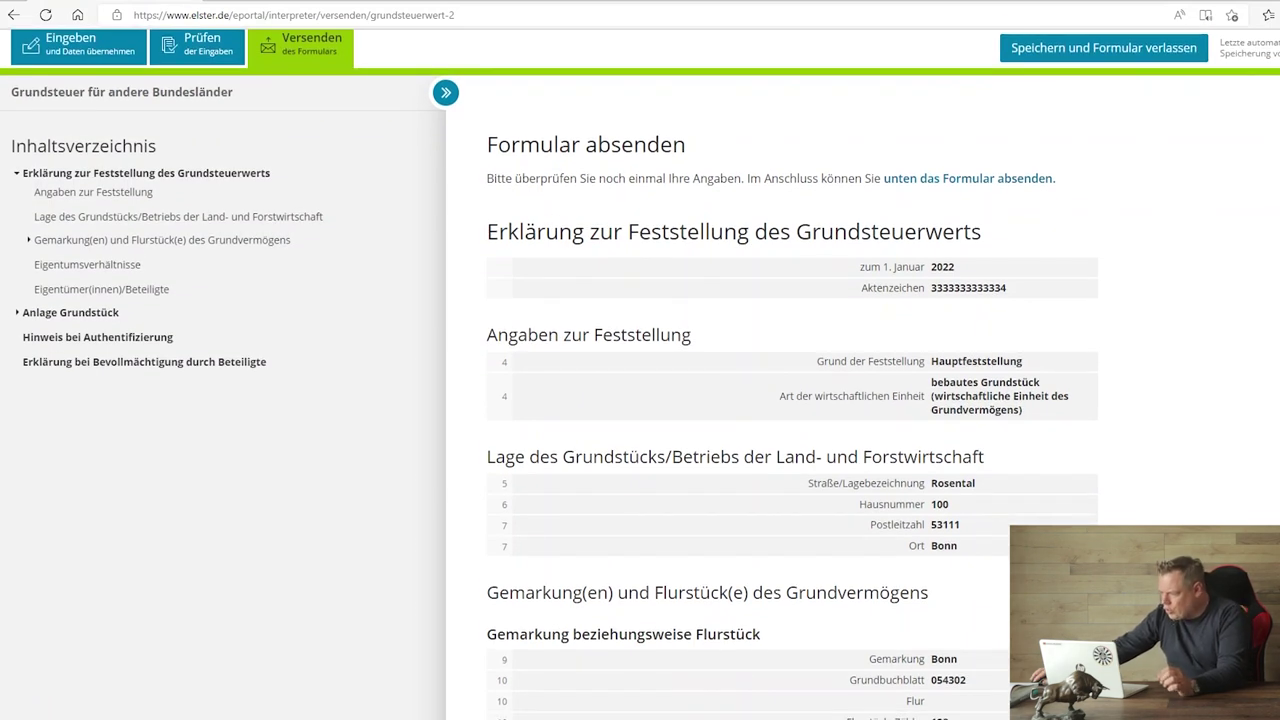
scroll(640, 370, "down", 2)
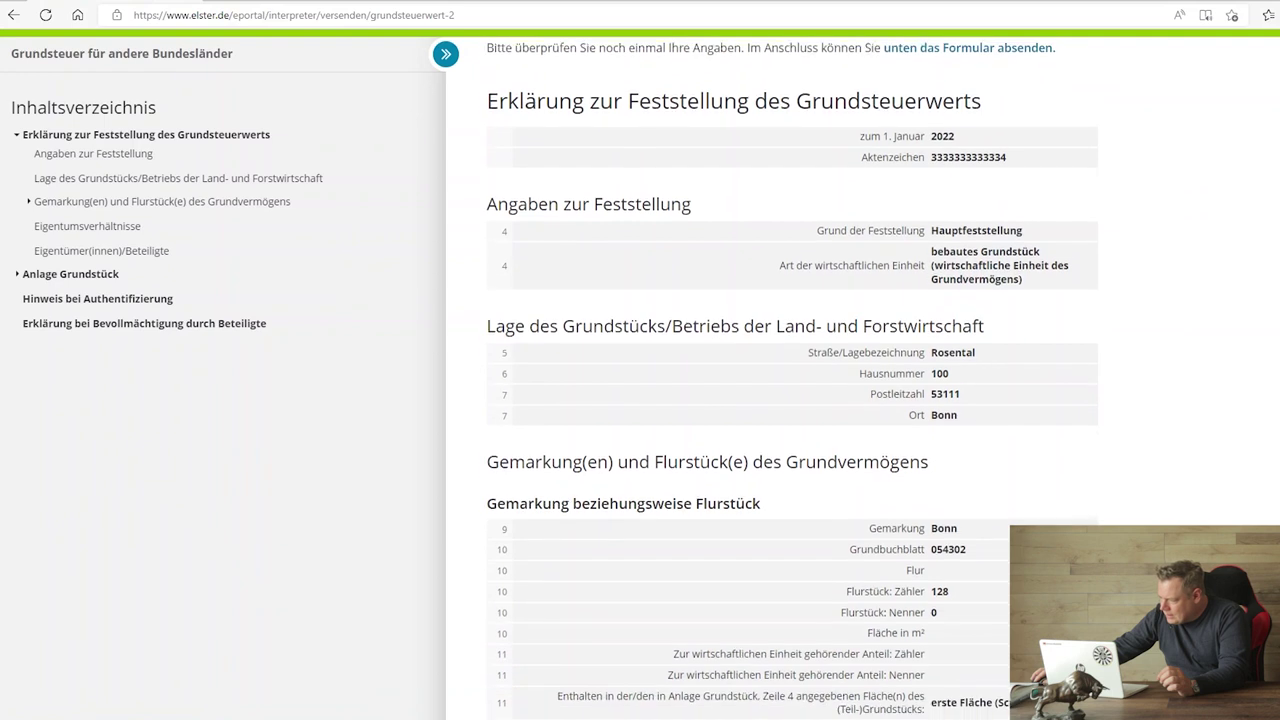
scroll(640, 370, "down", 1)
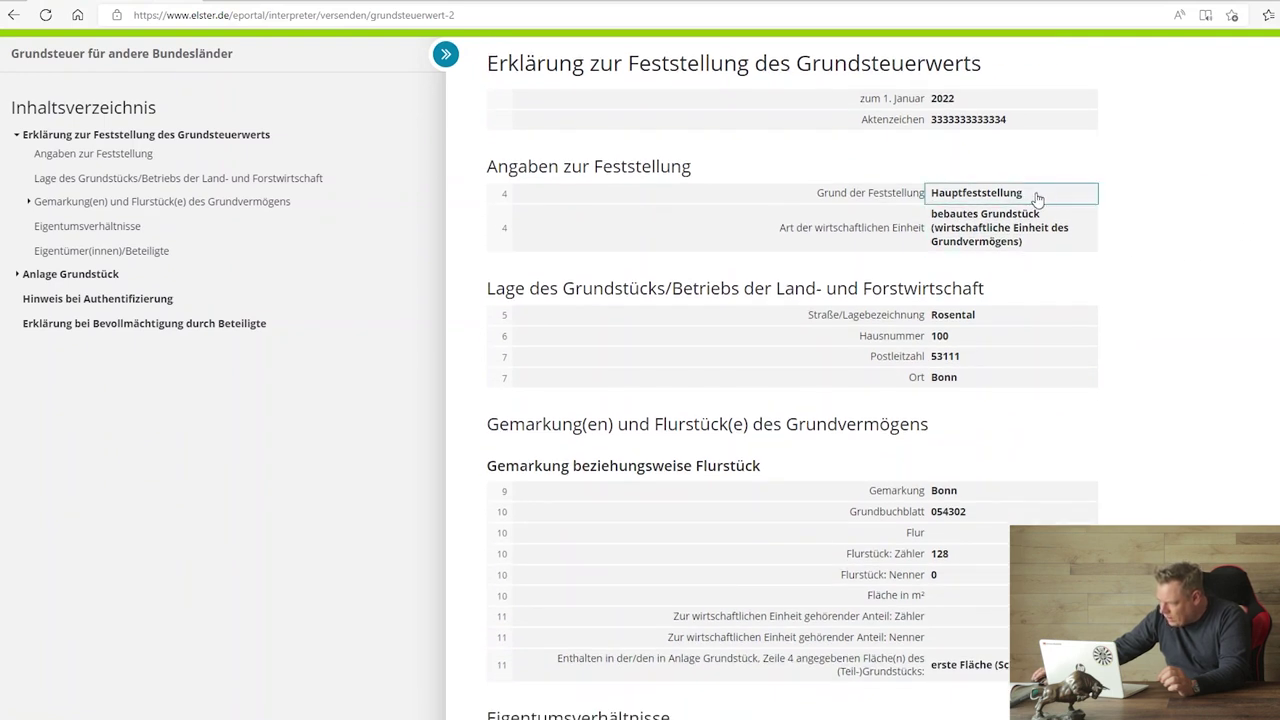
scroll(1205, 286, "down", 1)
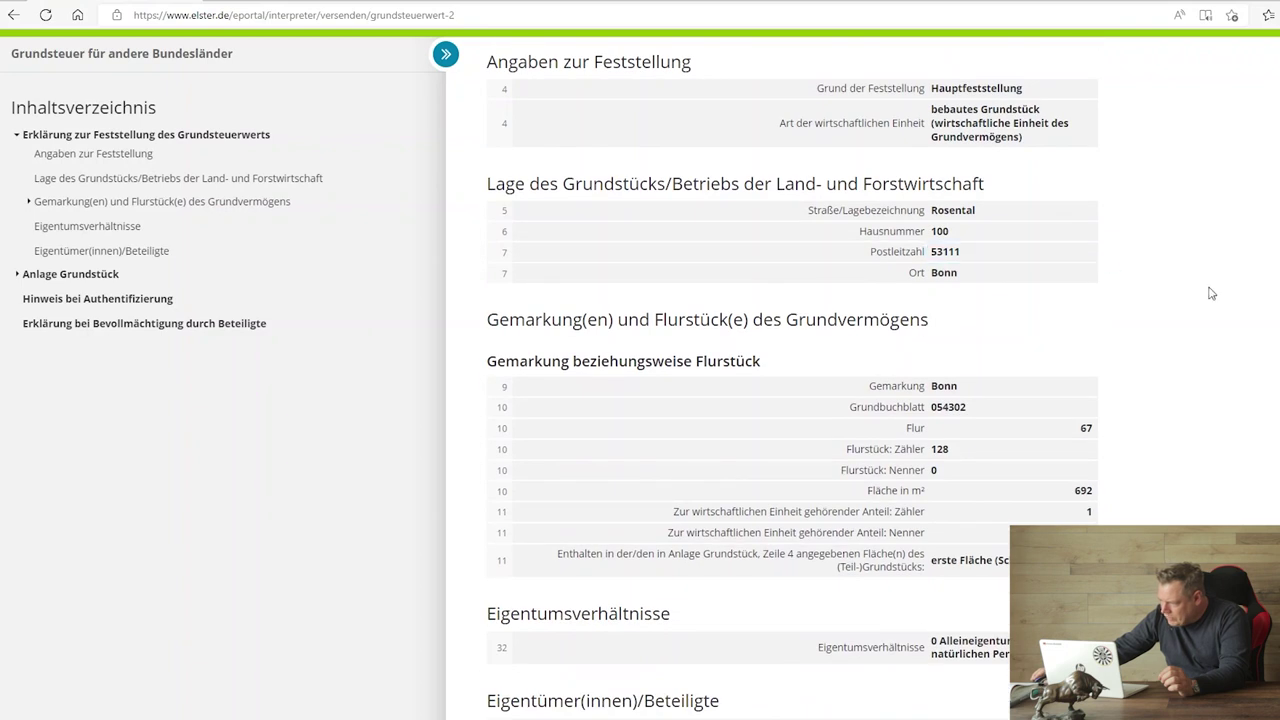
scroll(1210, 292, "down", 1)
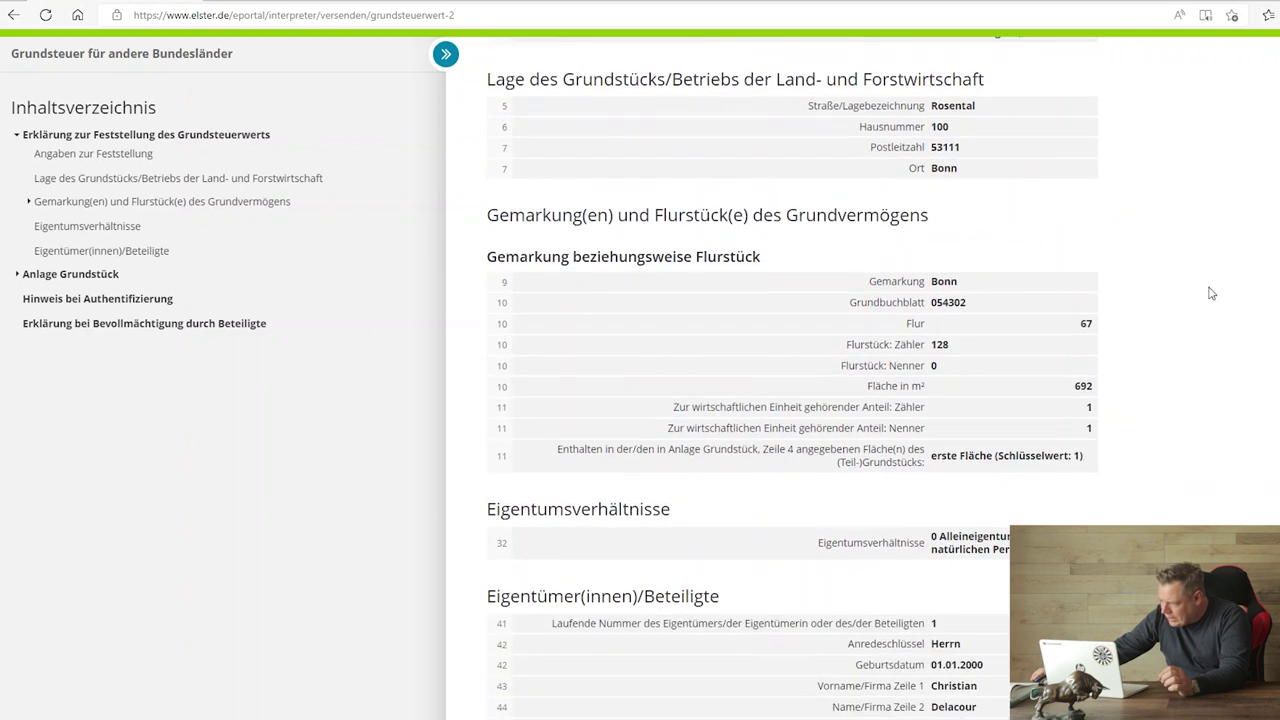
scroll(1210, 292, "down", 1)
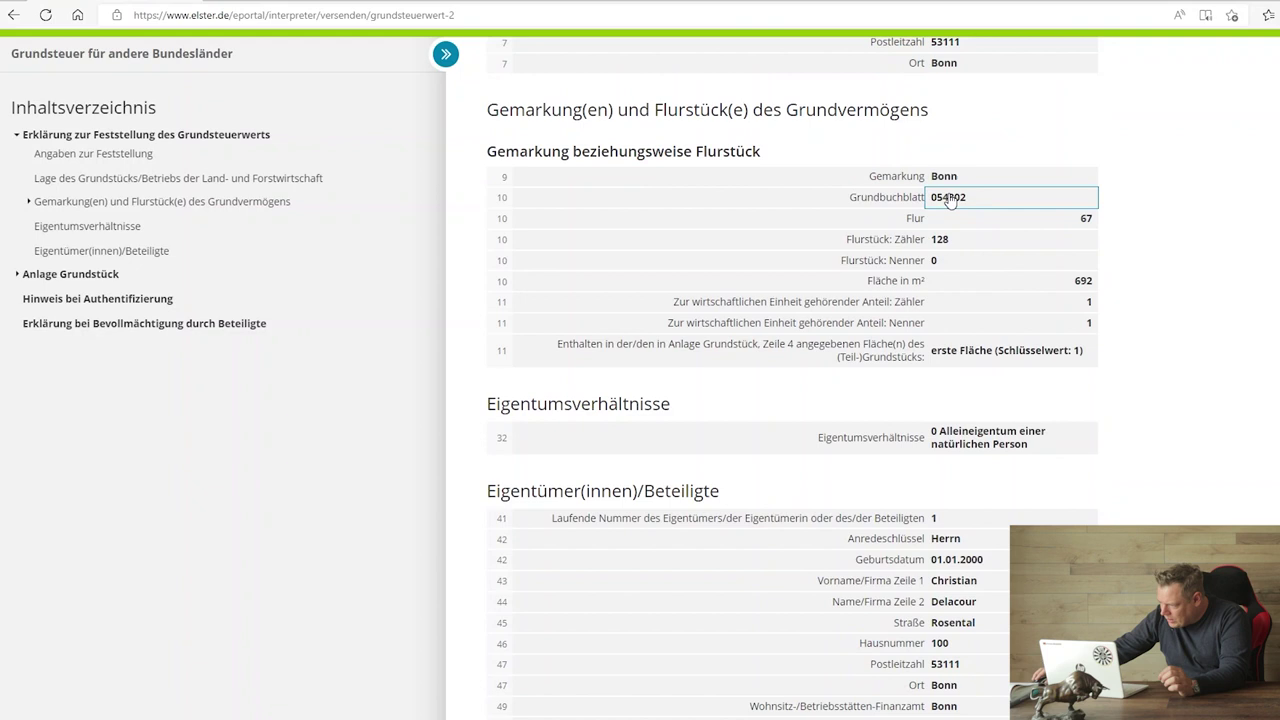
scroll(1191, 270, "down", 1)
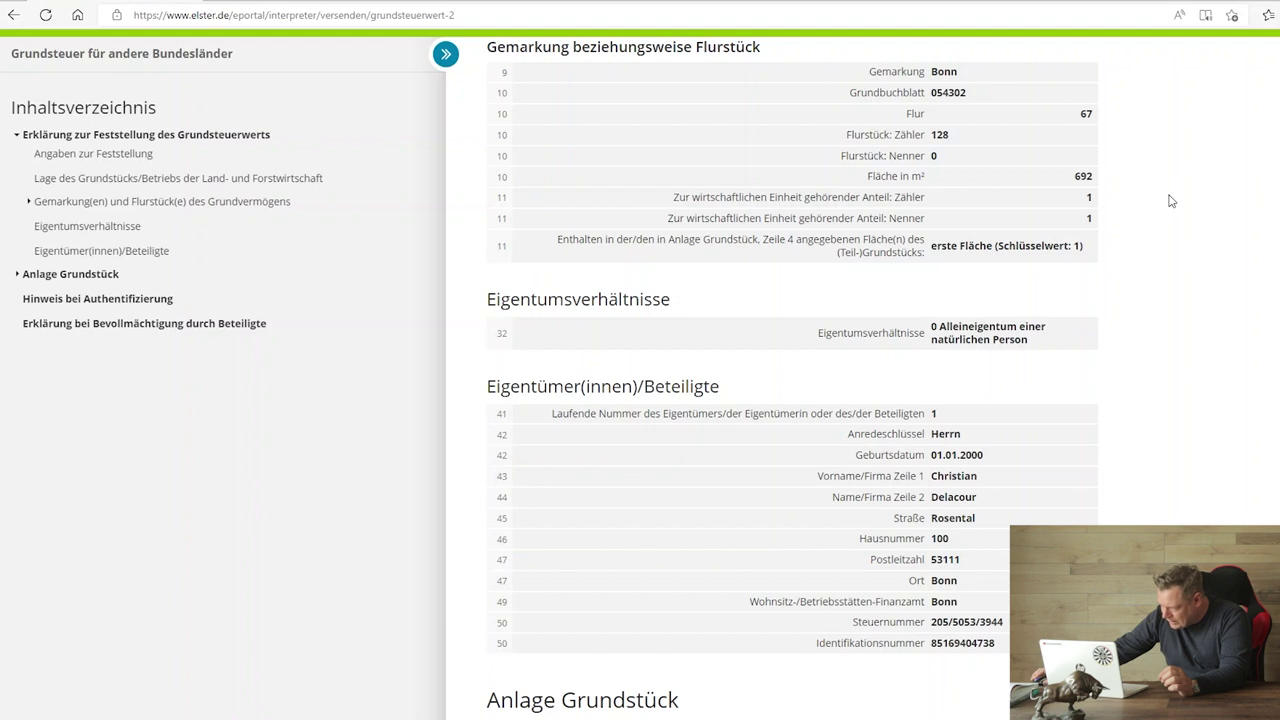
scroll(1172, 201, "down", 2)
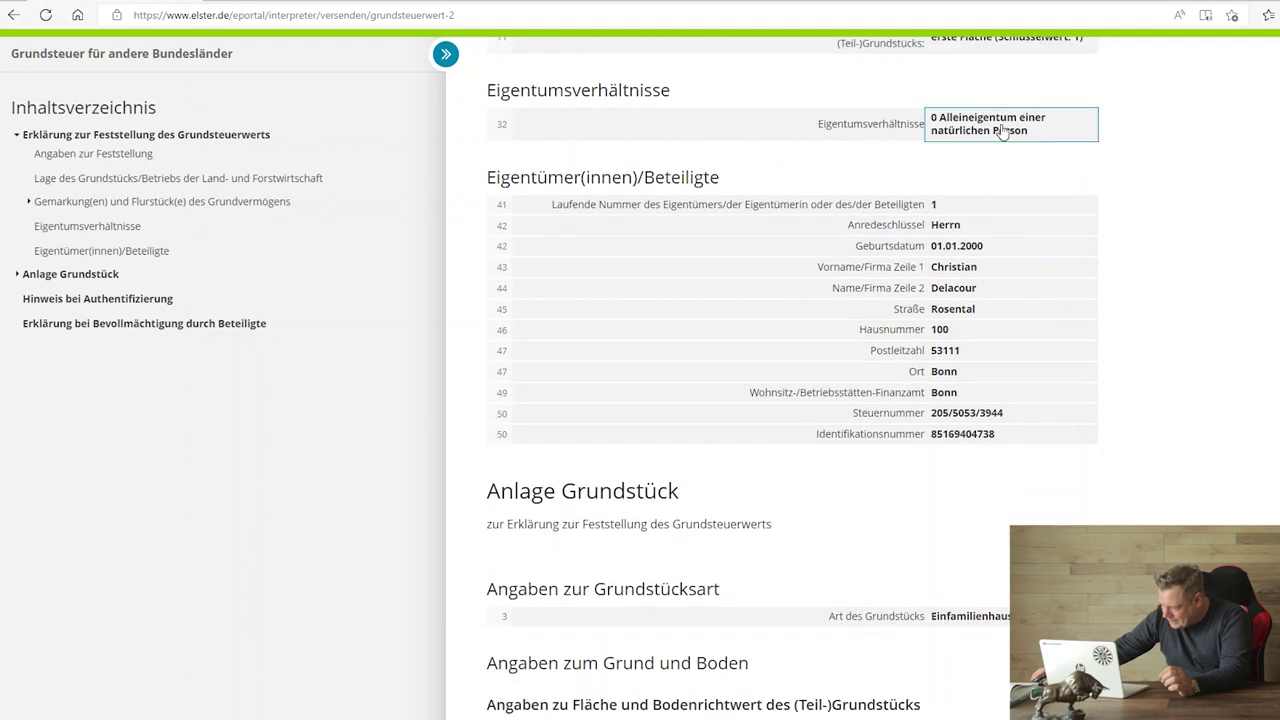
scroll(1204, 278, "down", 1)
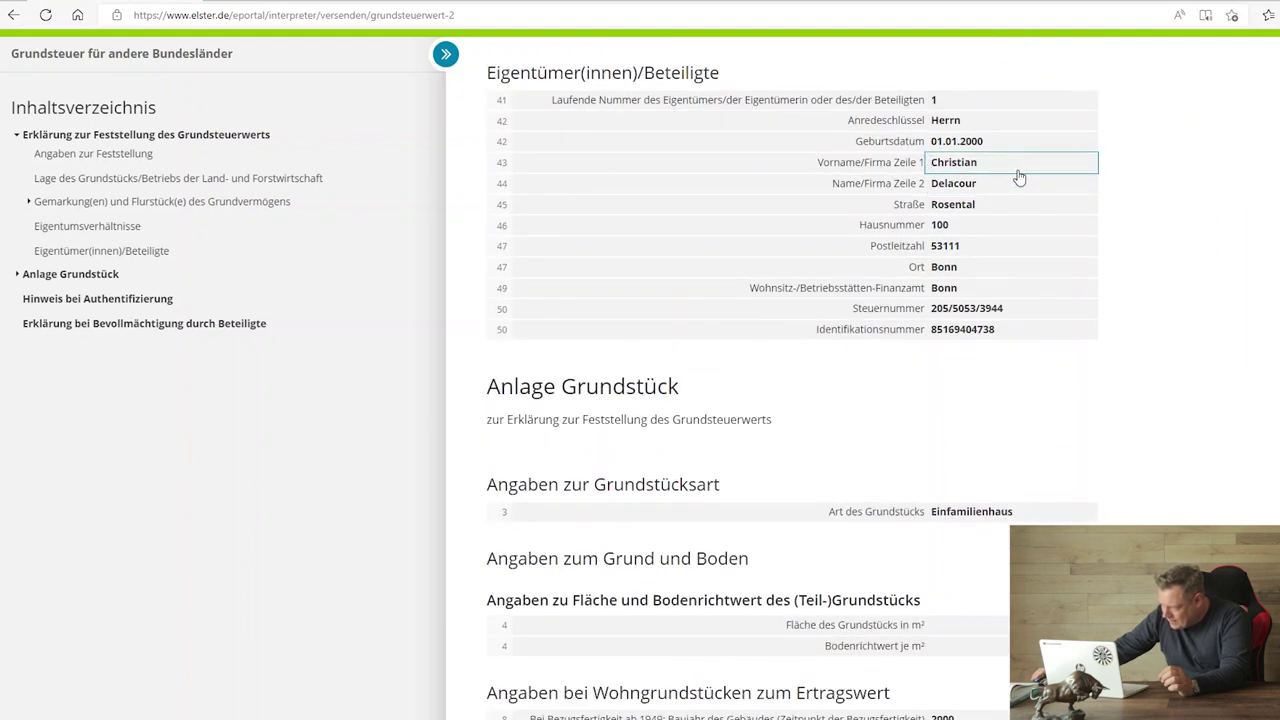
scroll(1188, 260, "down", 2)
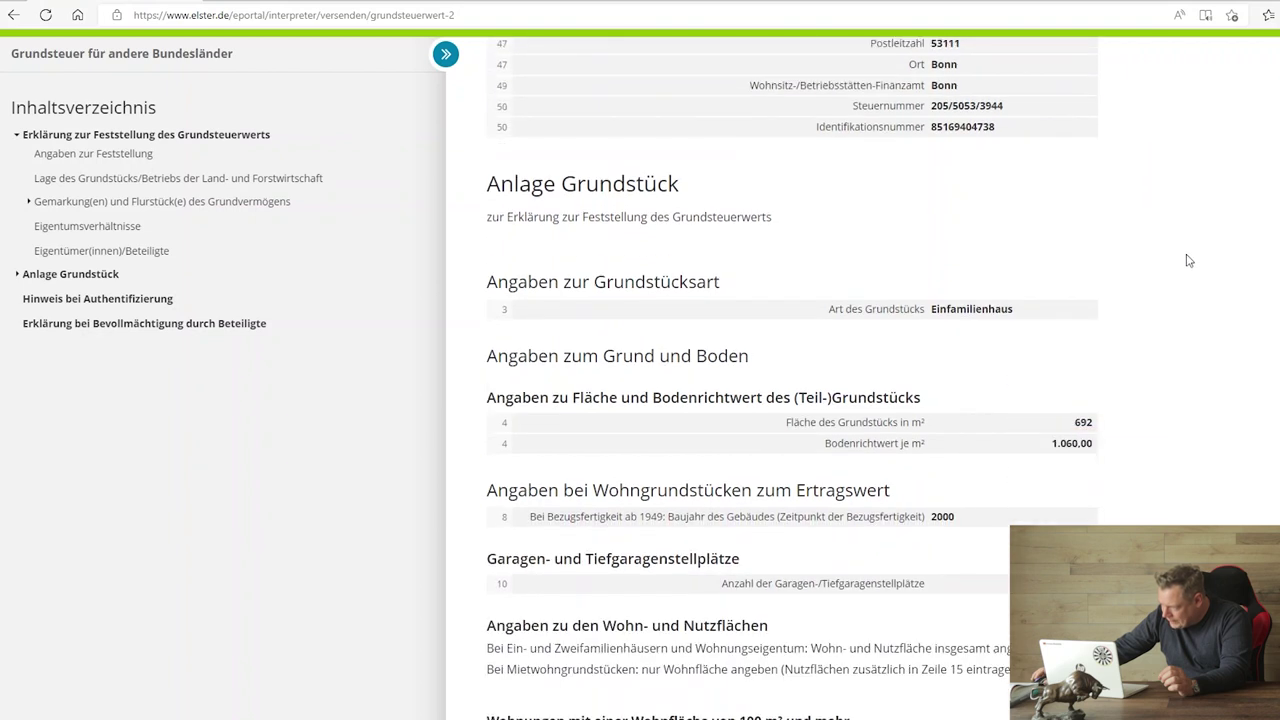
scroll(1188, 260, "down", 1)
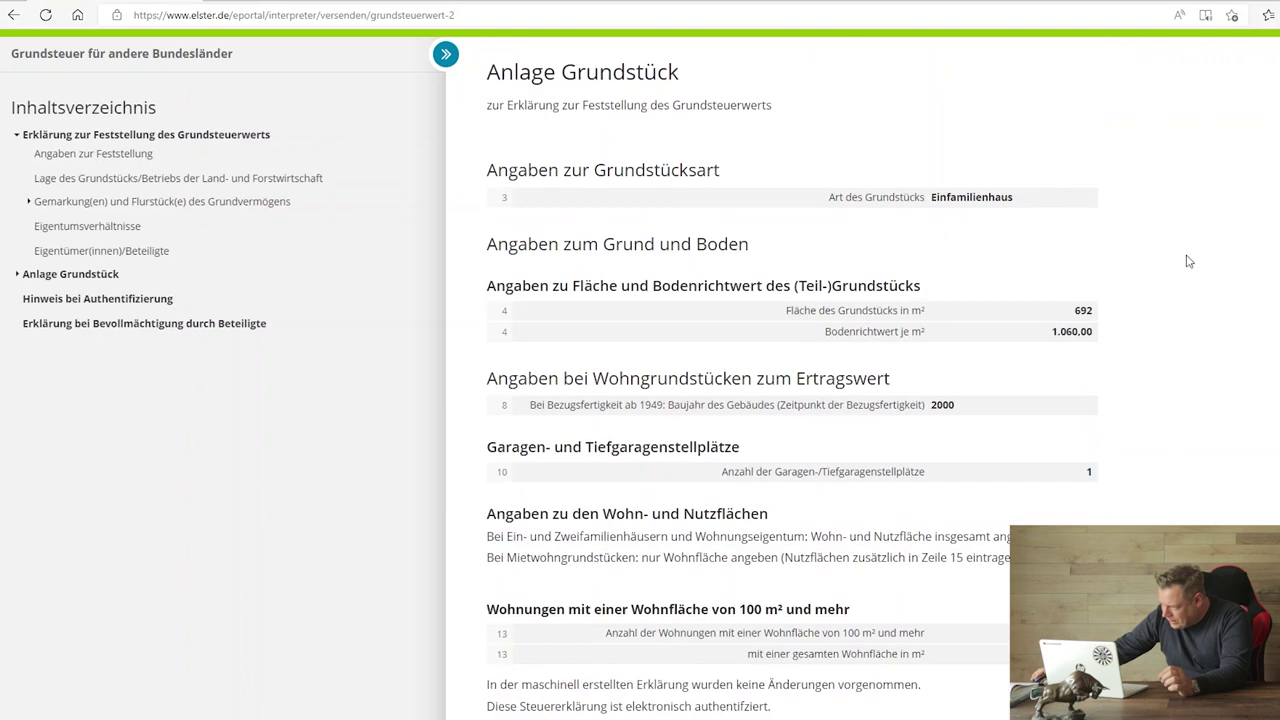
scroll(1188, 260, "down", 1)
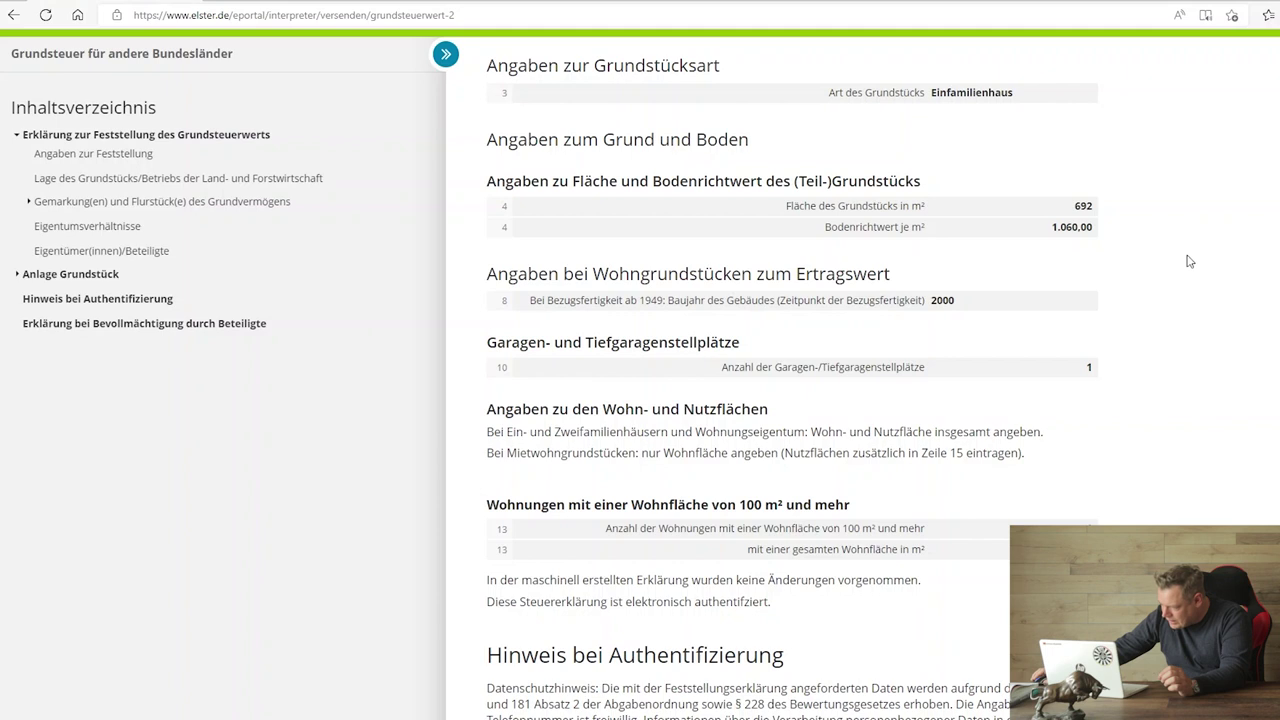
scroll(1188, 261, "down", 1)
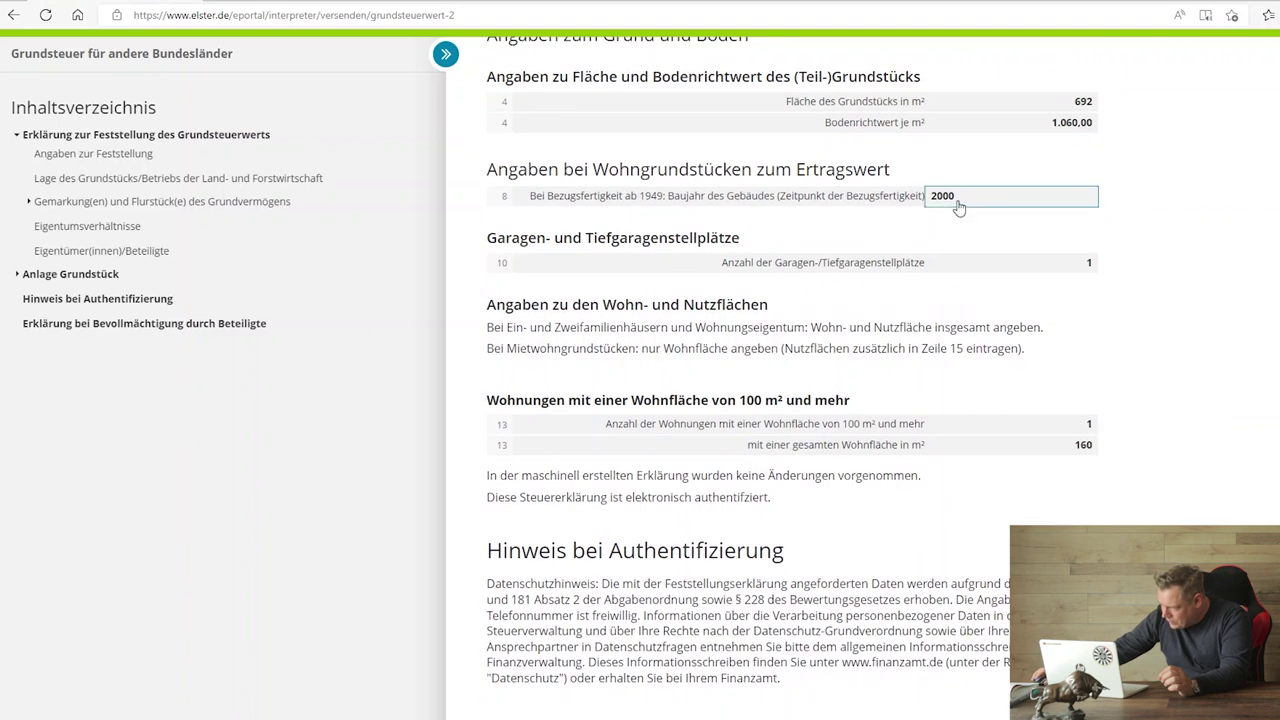
scroll(1199, 240, "down", 1)
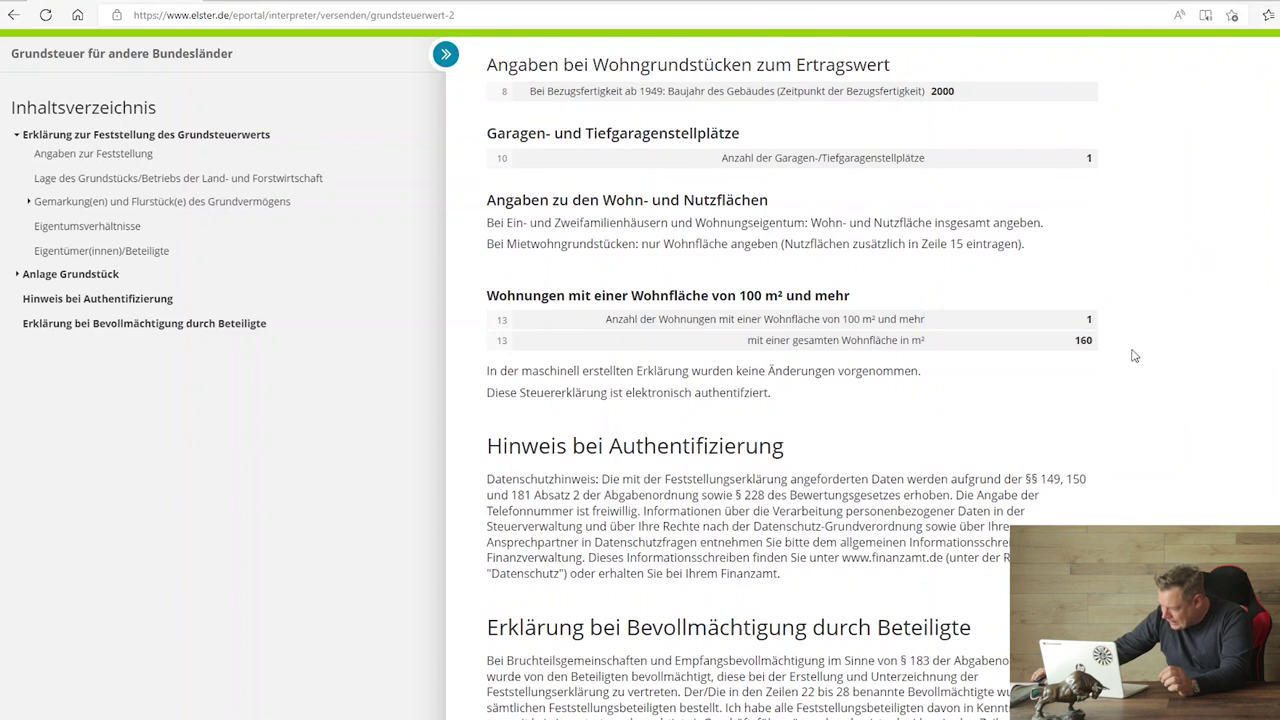
scroll(1150, 356, "down", 2)
scroll(1165, 357, "down", 1)
scroll(1165, 357, "down", 1)
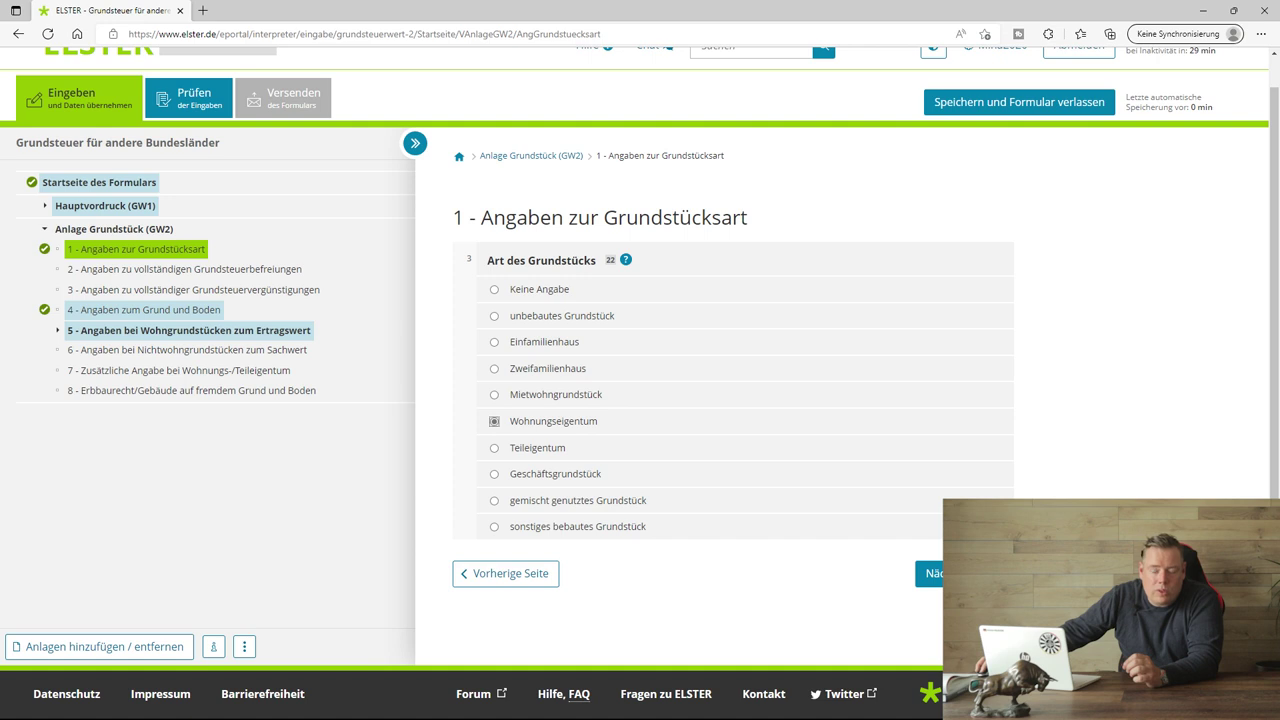
Under Angaben zum Grund und Boden, set the plot area to 58 m² and the Bodenrichtwert to 980,00.
left_click(143, 310)
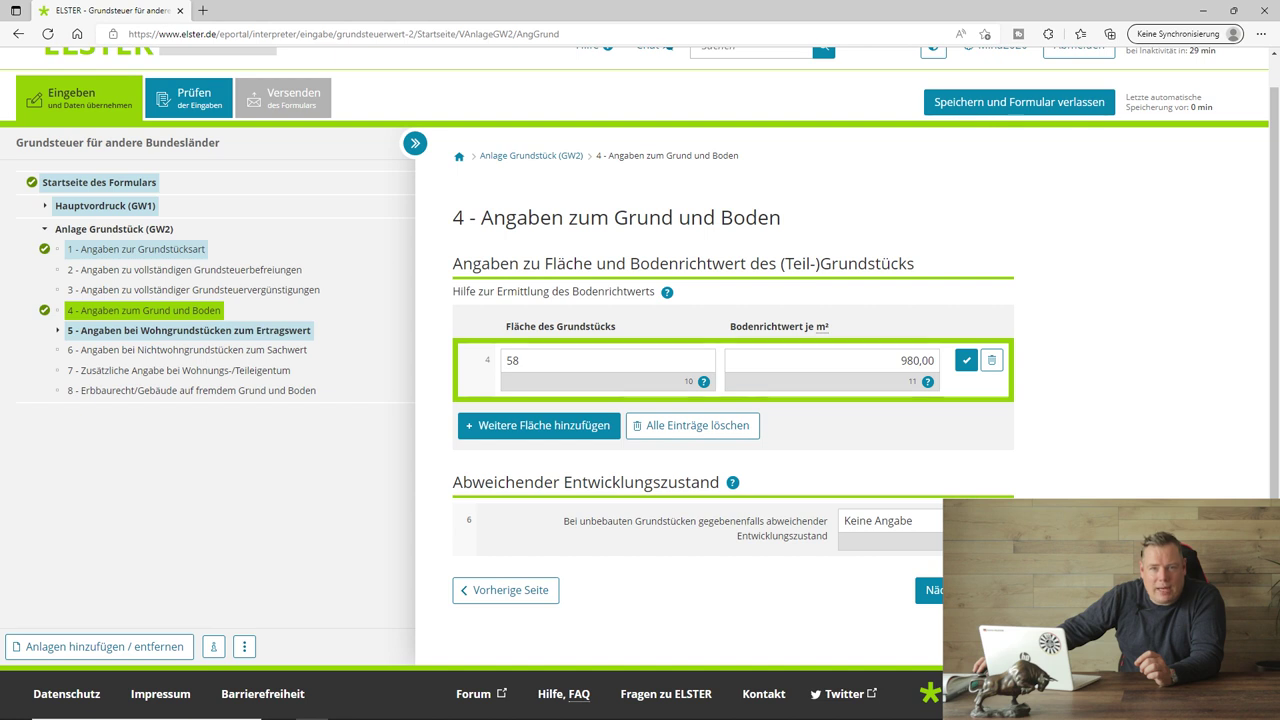
key("Return")
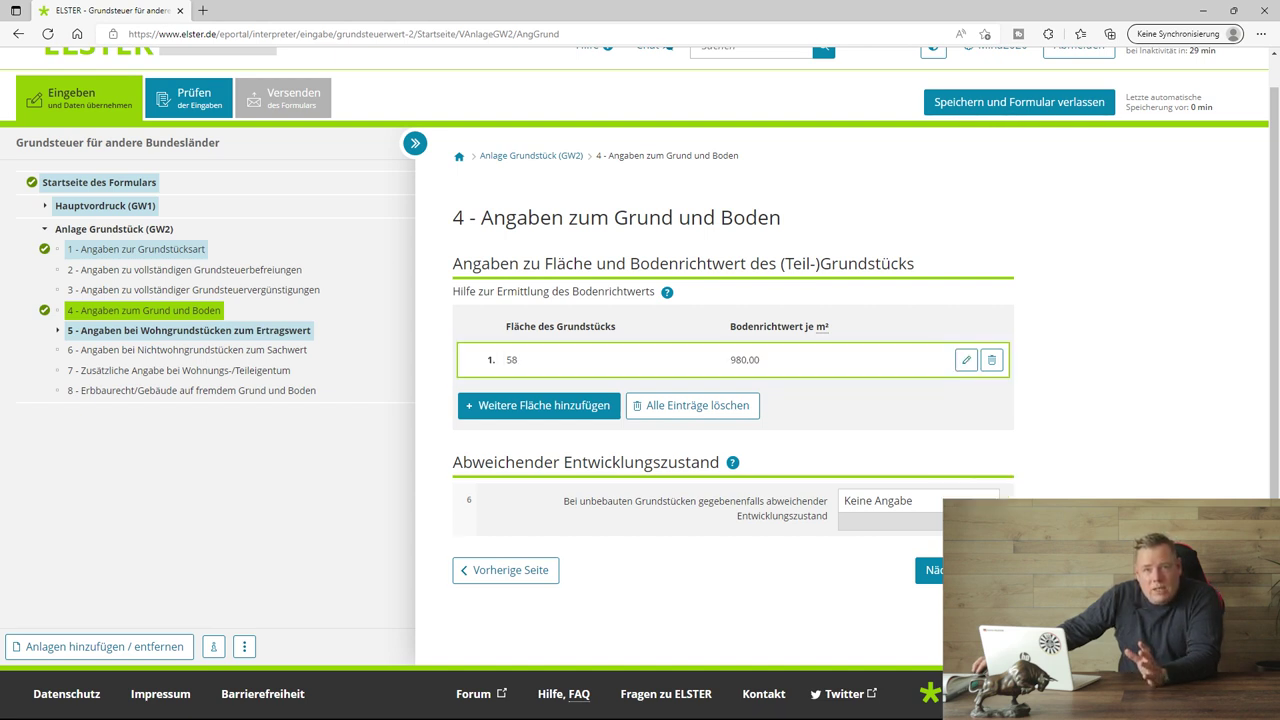